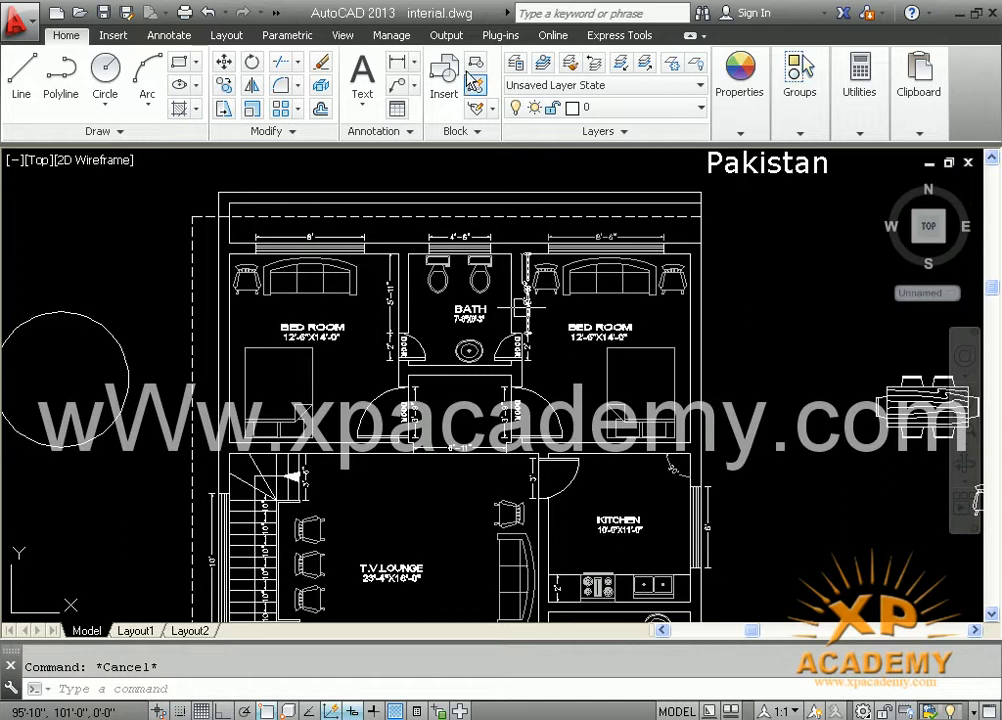
# Measure the inside width of the upper-left bedroom from its upper-left corner across to the opposite wall
pyautogui.moveTo(848, 135)
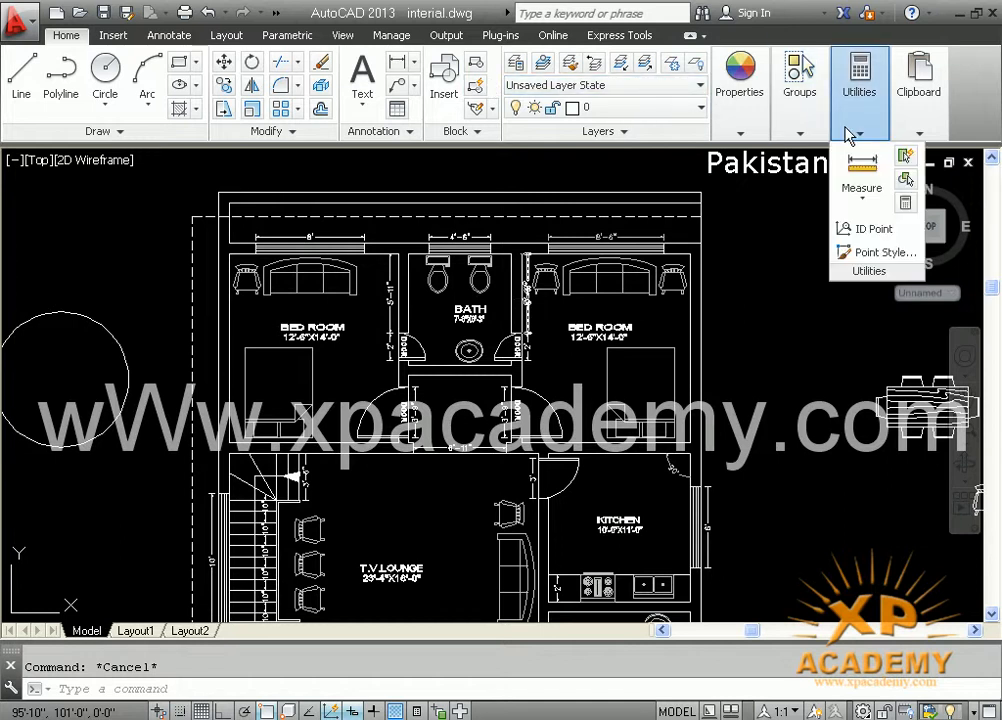
pyautogui.click(861, 199)
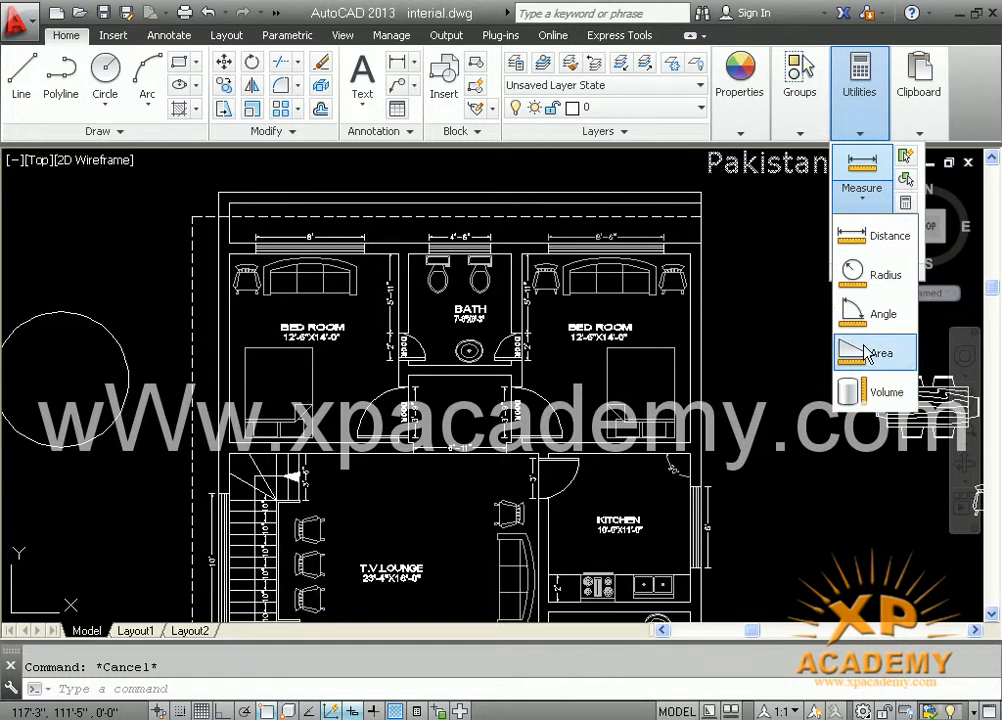
pyautogui.click(871, 168)
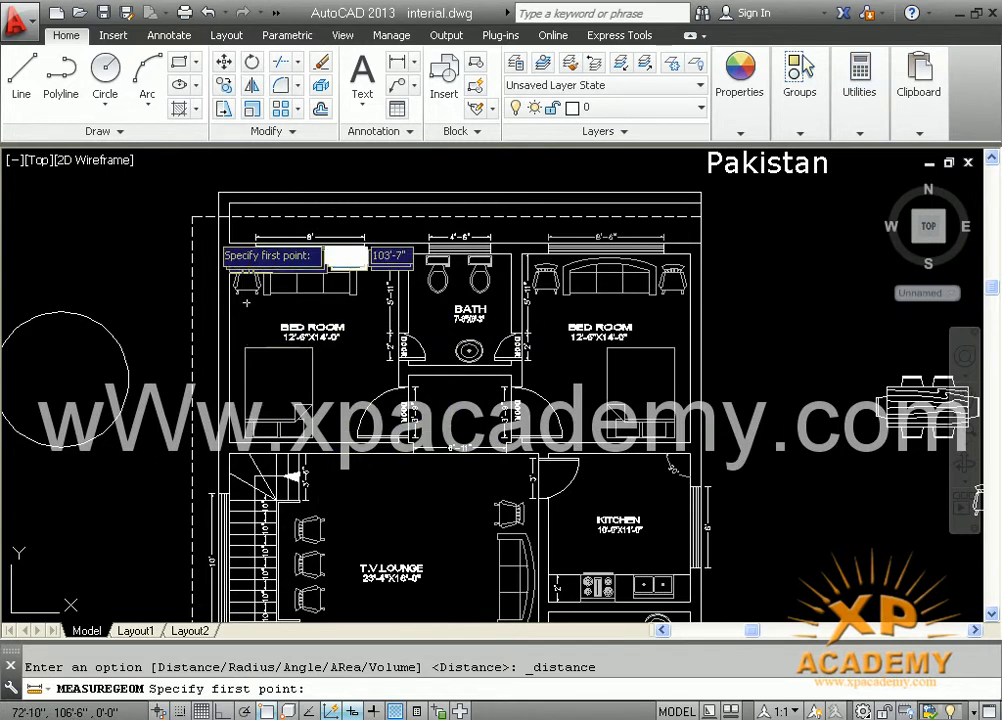
pyautogui.scroll(2, 229, 250)
pyautogui.moveTo(350, 386)
pyautogui.mouseDown(button='middle')
pyautogui.moveTo(351, 357)
pyautogui.moveTo(333, 394)
pyautogui.mouseUp(button='middle')
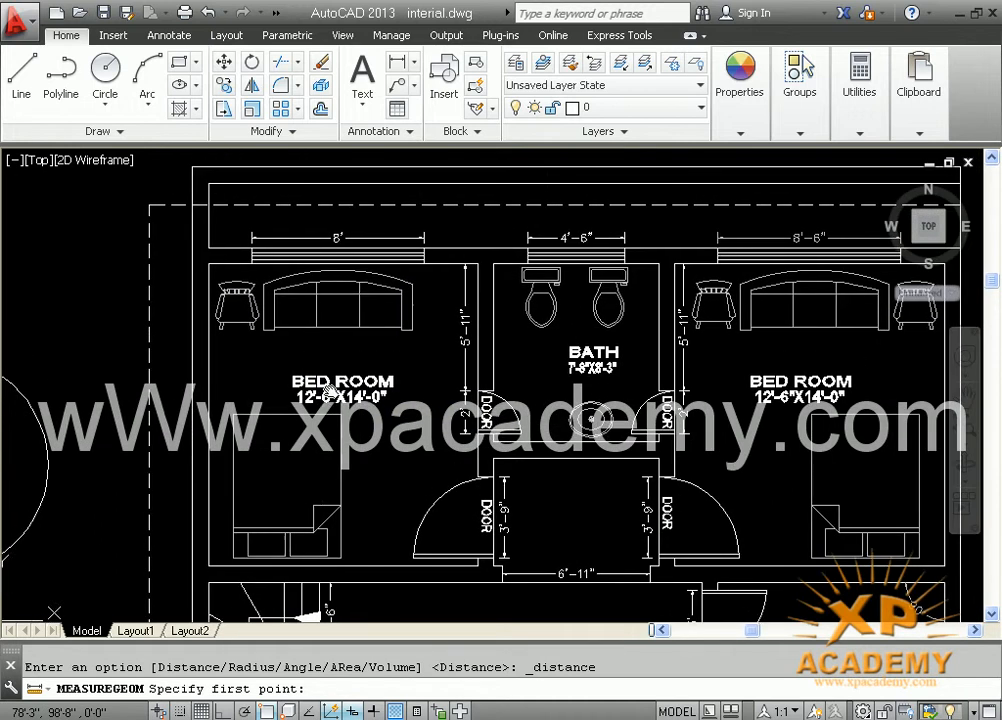
pyautogui.click(207, 262)
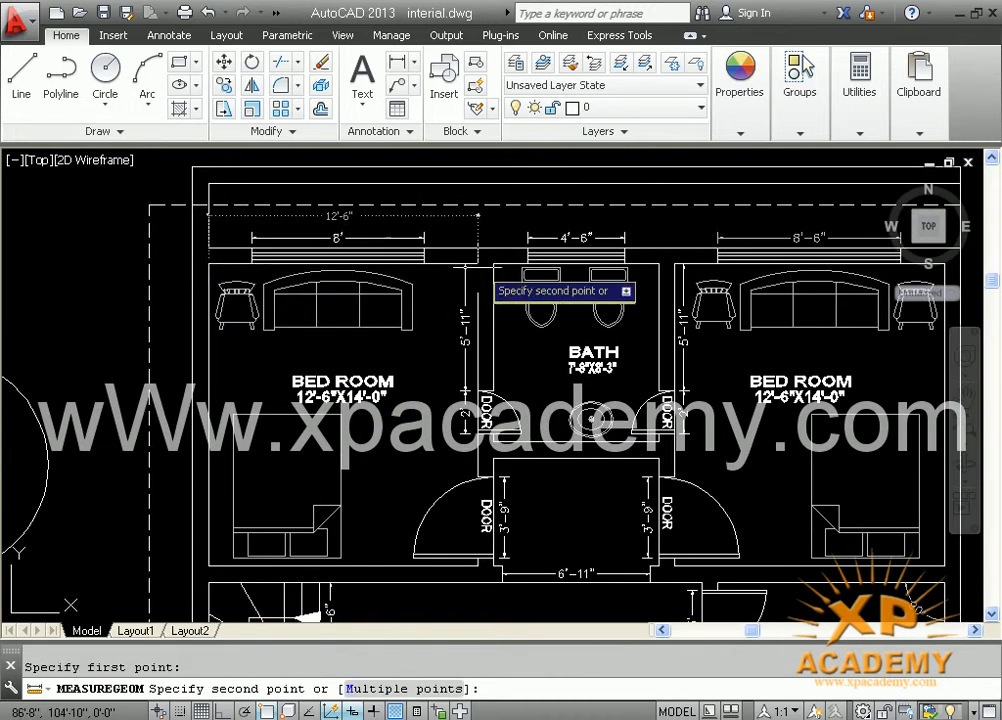
pyautogui.click(478, 313)
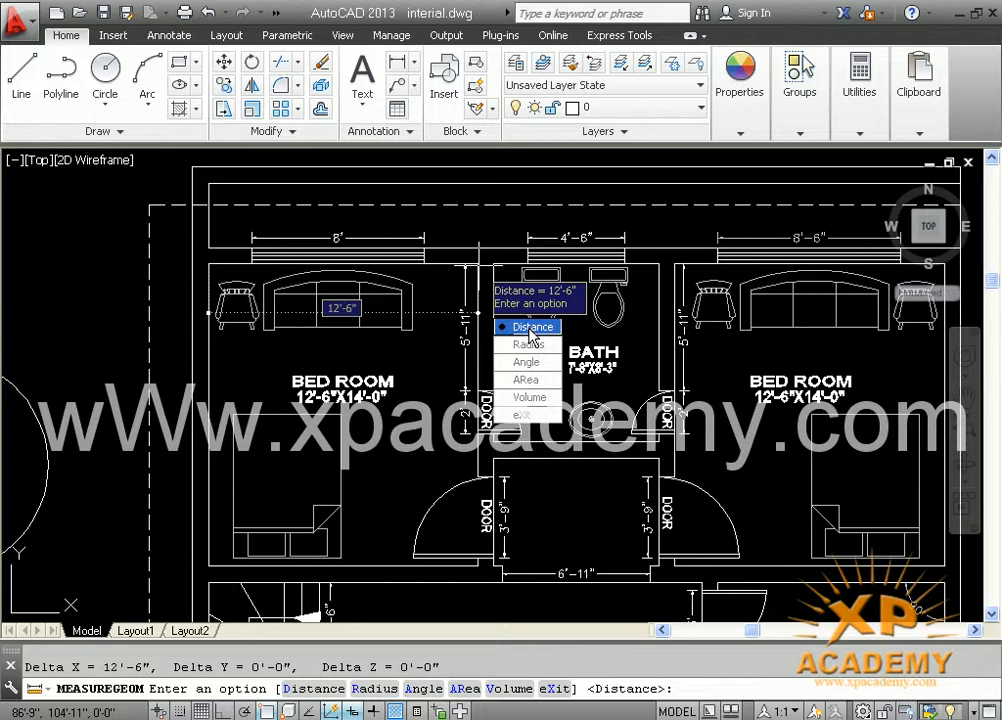
# Measure the inside depth of the upper-left bedroom between its lower and upper walls
pyautogui.click(530, 329)
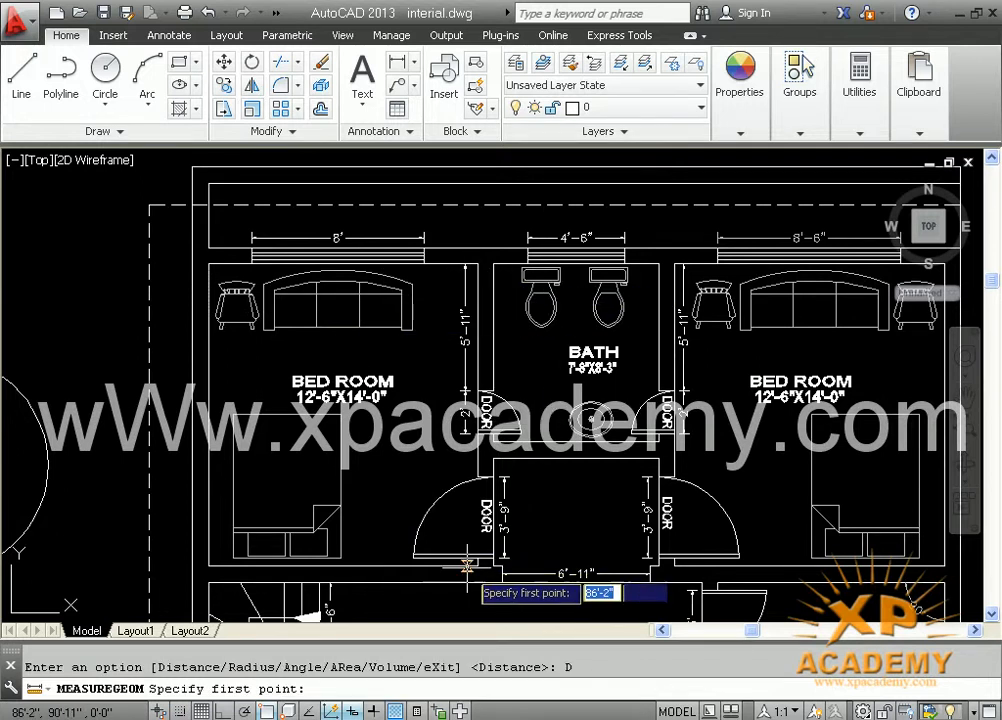
pyautogui.click(430, 565)
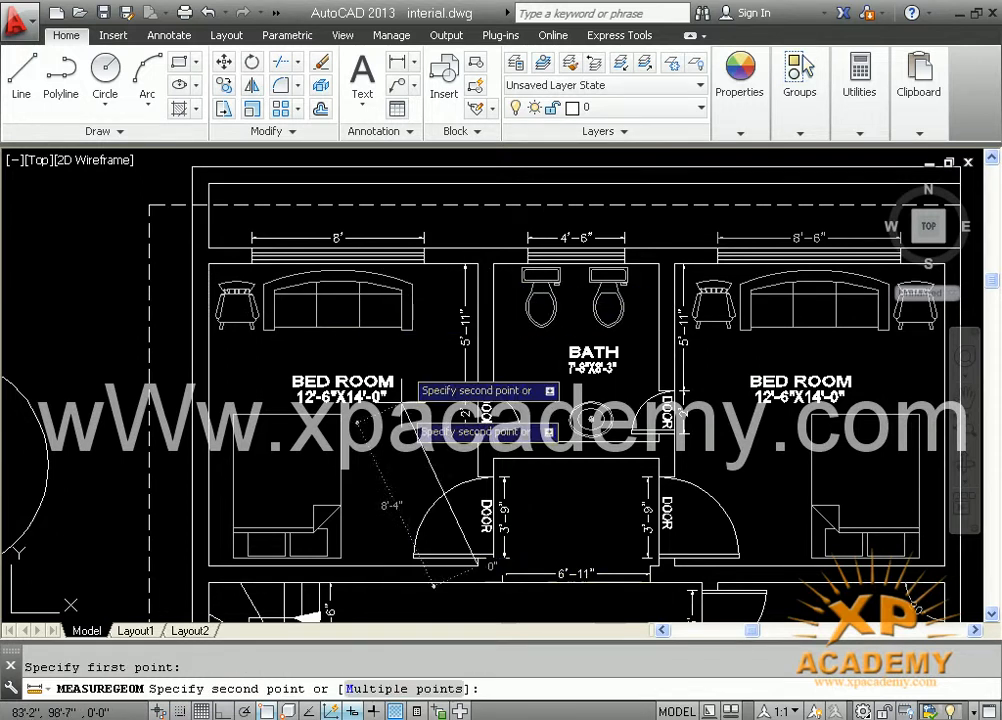
pyautogui.click(477, 265)
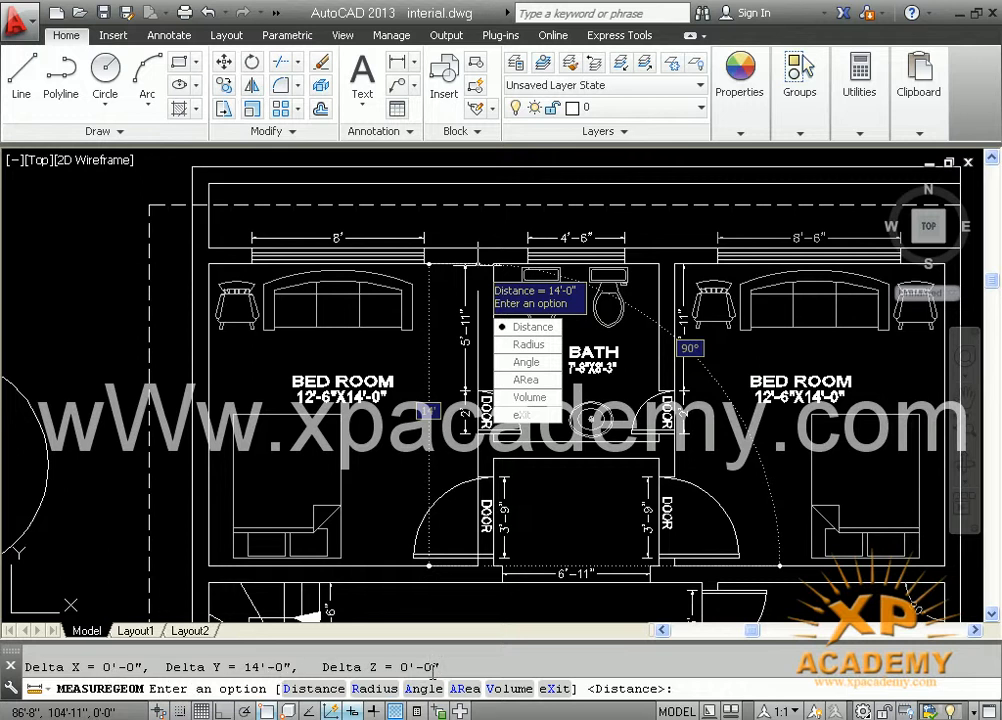
# Switch to the Radius measurement and measure the circle to the left of the floor plan
pyautogui.press('Down')
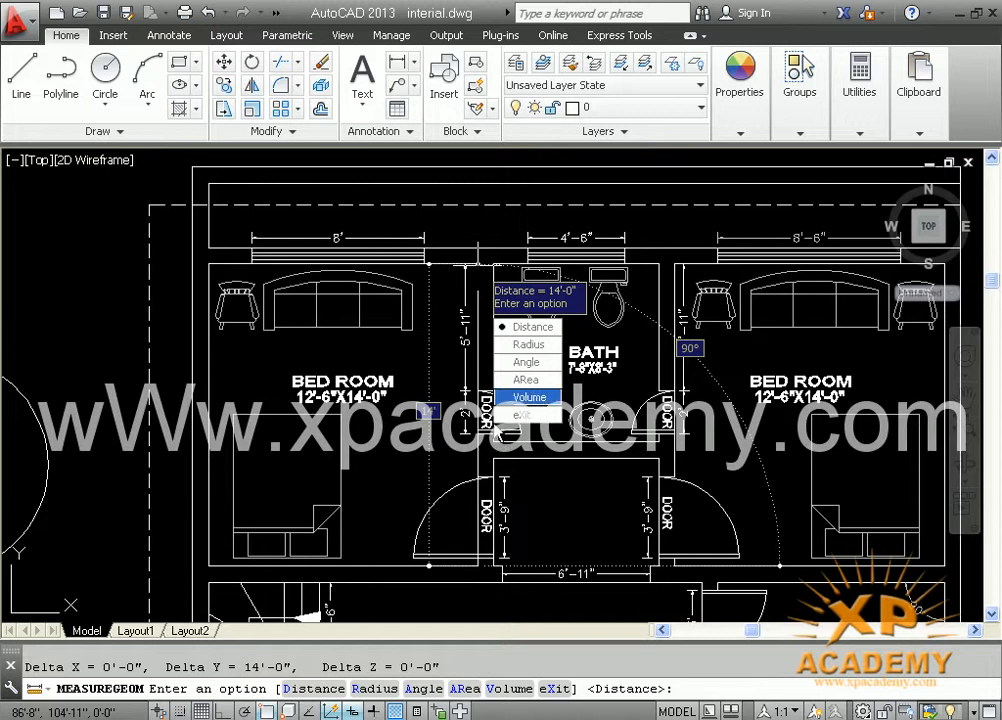
pyautogui.click(528, 344)
pyautogui.moveTo(98, 358)
pyautogui.mouseDown(button='middle')
pyautogui.moveTo(521, 340)
pyautogui.moveTo(640, 340)
pyautogui.moveTo(649, 358)
pyautogui.moveTo(662, 358)
pyautogui.mouseUp(button='middle')
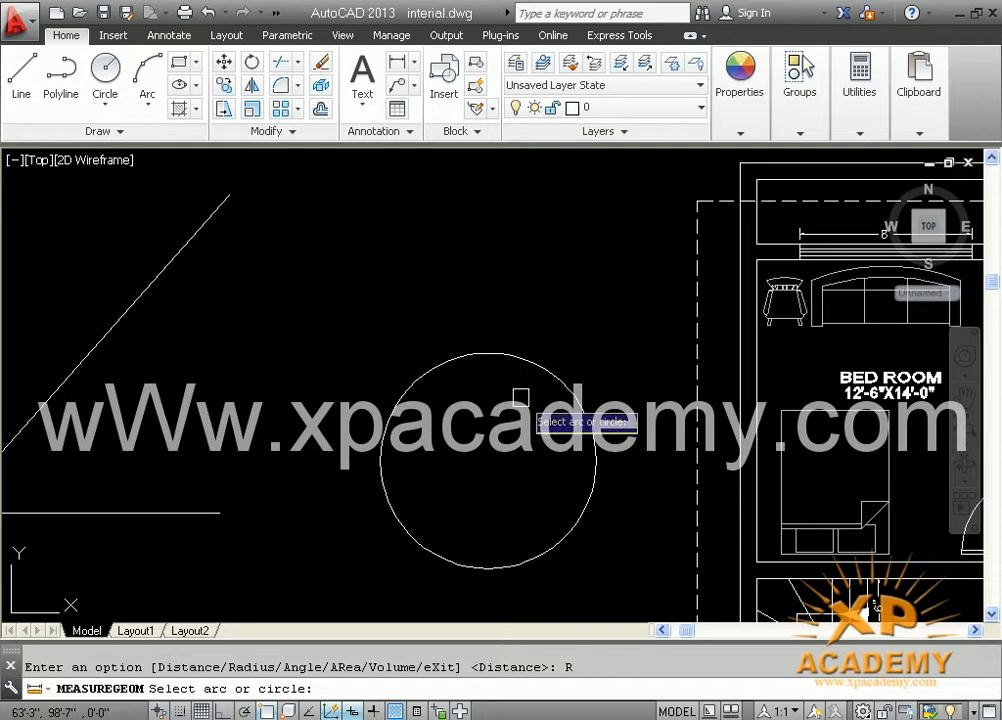
pyautogui.click(410, 393)
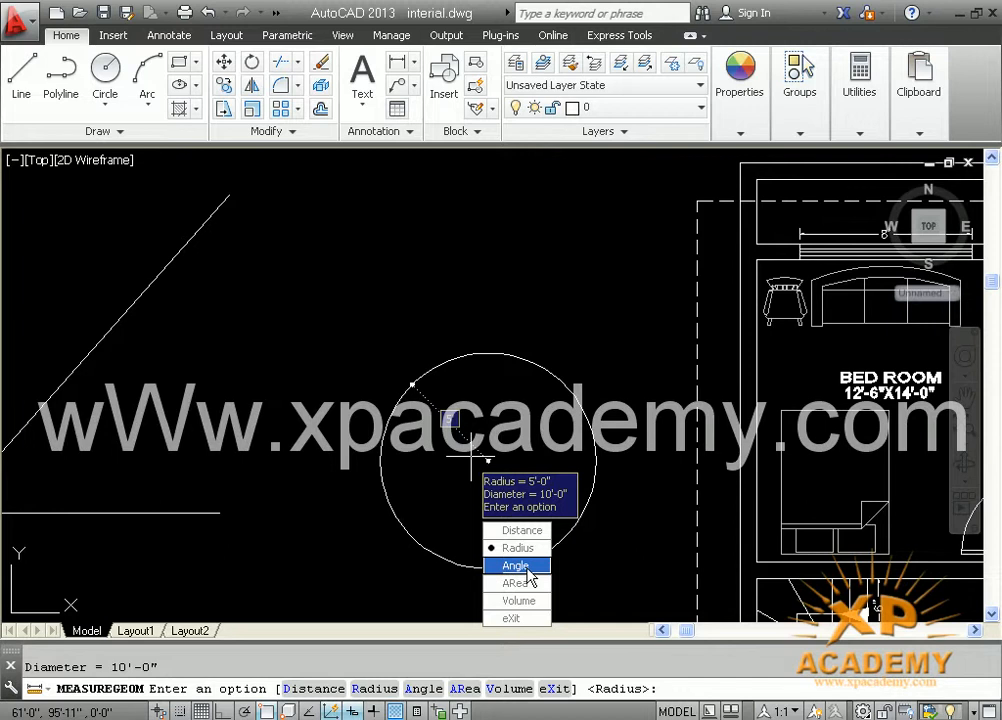
# Measure the angle between the horizontal line and the sloping line beside the circle
pyautogui.click(527, 568)
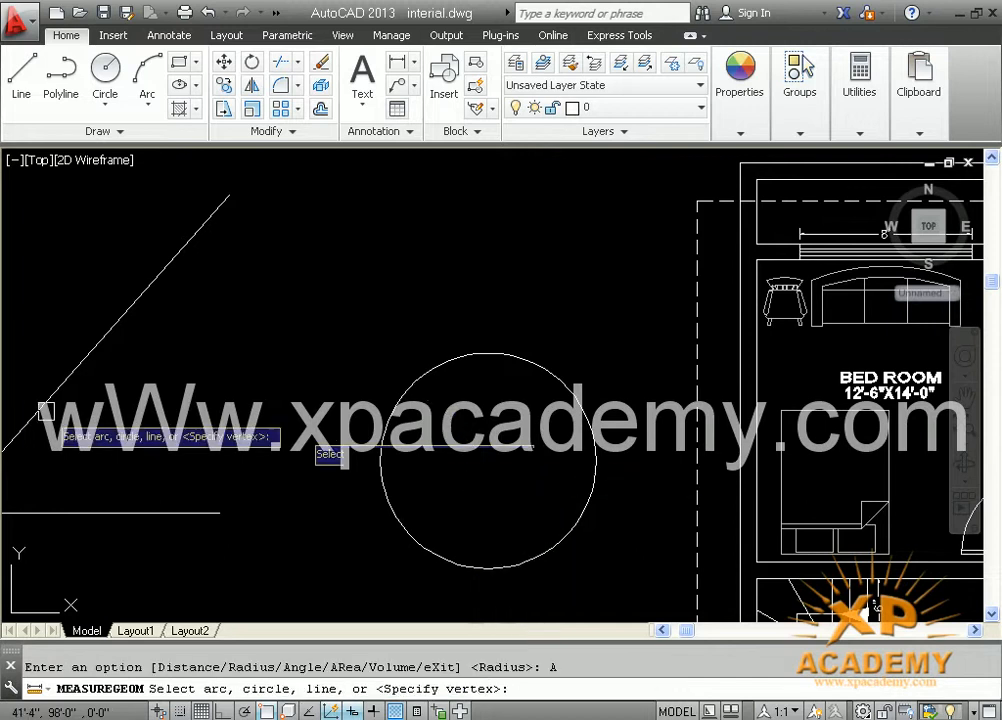
pyautogui.click(108, 512)
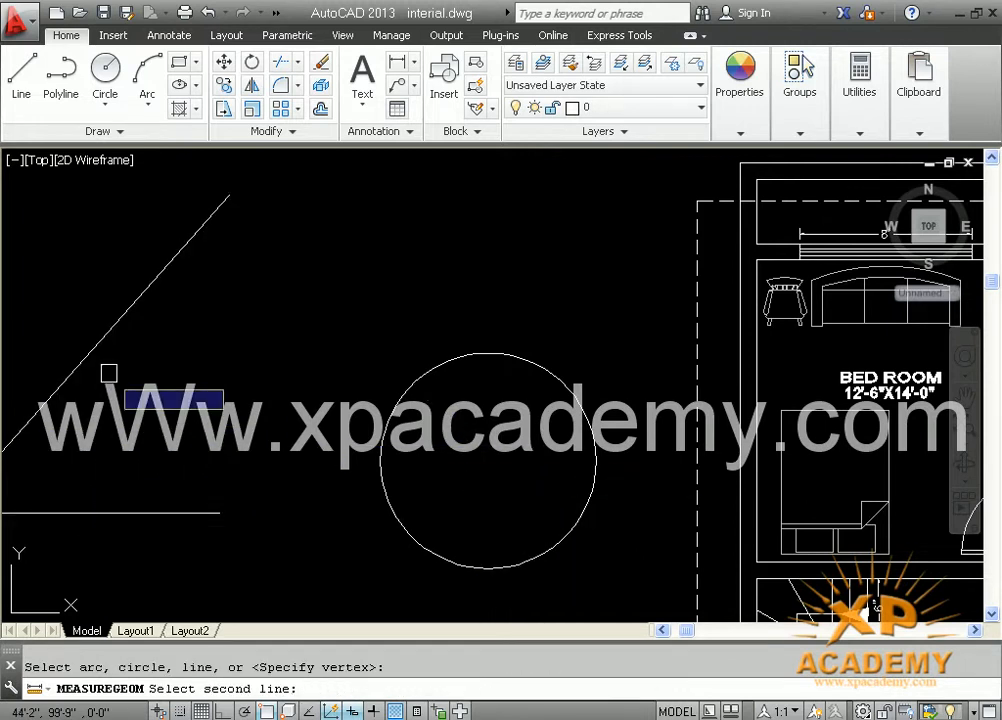
pyautogui.click(108, 330)
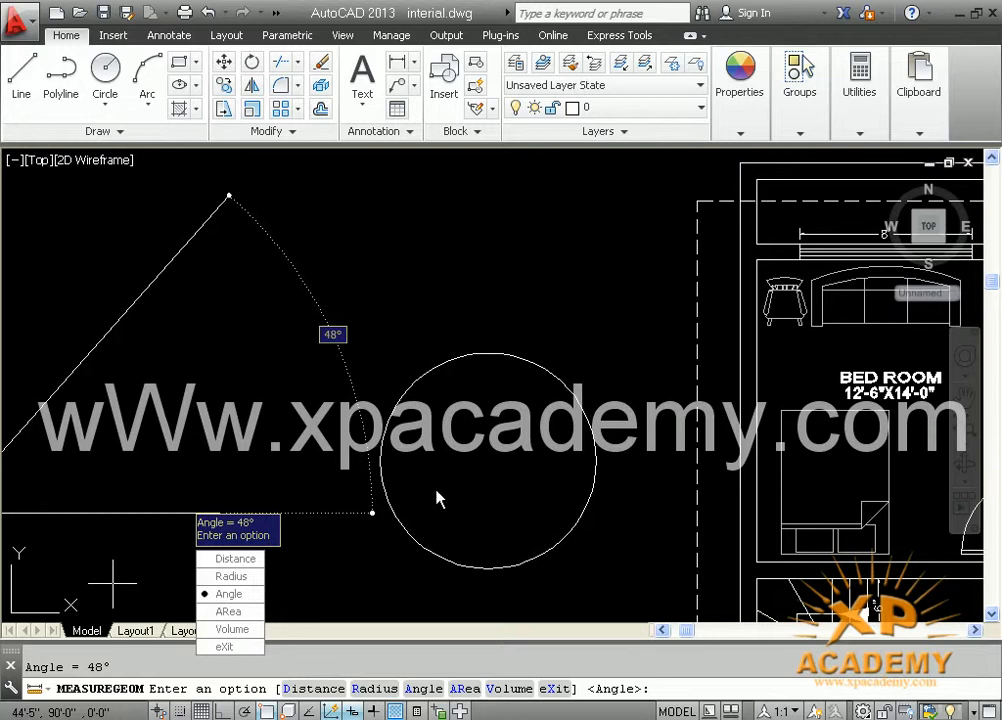
# Start an area measurement of the whole house at the upper-left and upper-right outer corners of the plan
pyautogui.click(222, 612)
pyautogui.scroll(-5, 411, 306)
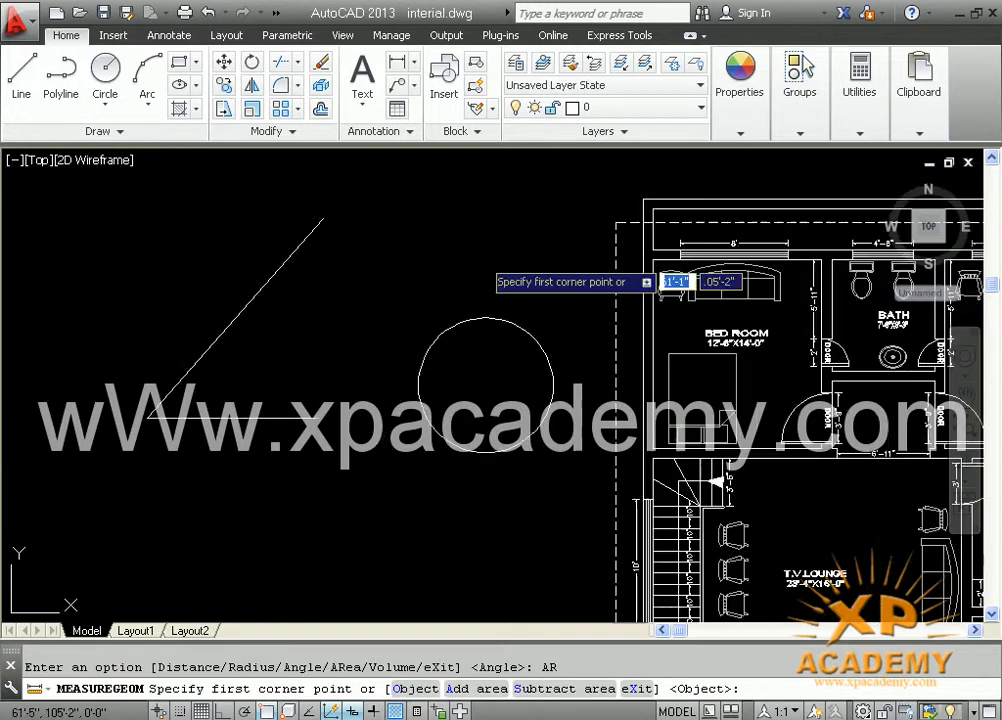
pyautogui.scroll(2, 470, 283)
pyautogui.scroll(2, 478, 224)
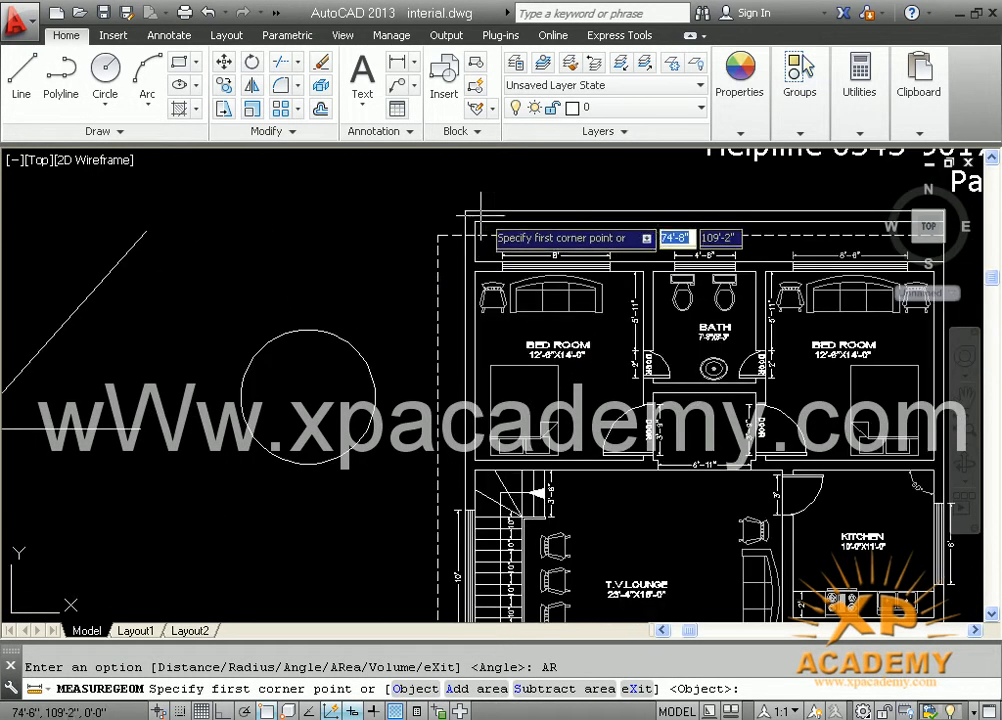
pyautogui.click(466, 212)
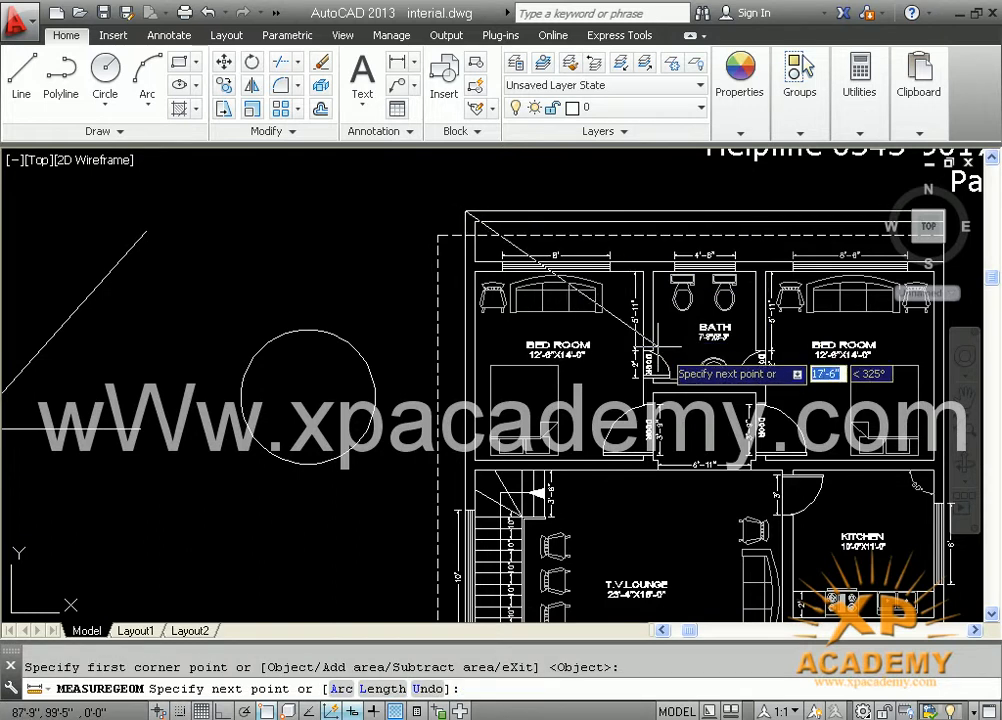
pyautogui.moveTo(661, 350); pyautogui.dragTo(554, 382, button='middle')
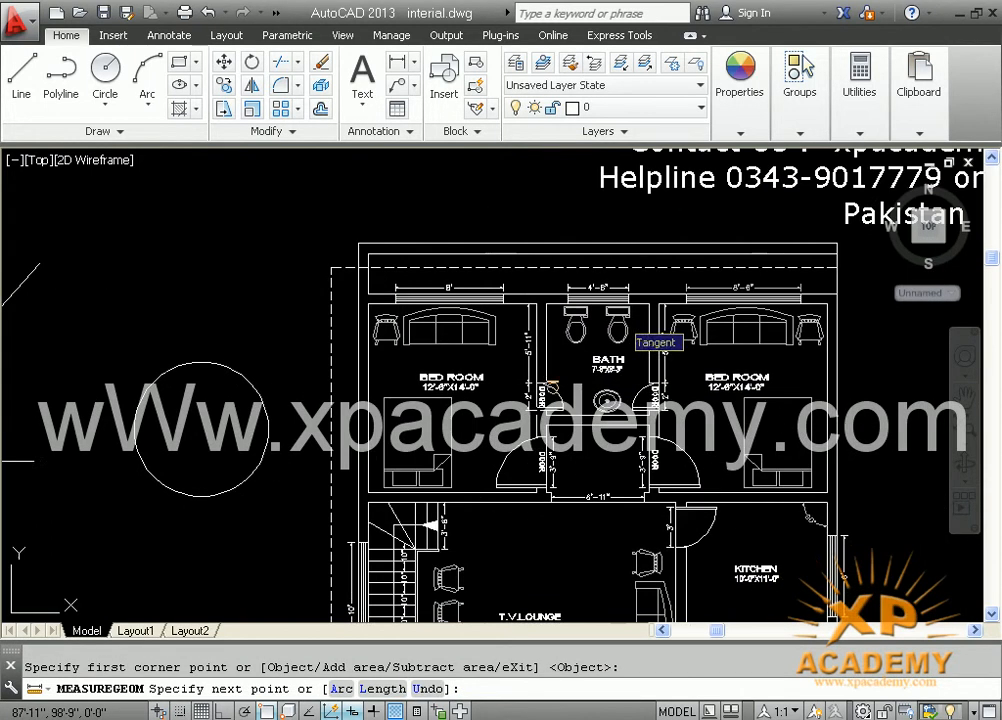
pyautogui.click(836, 244)
# Complete the area boundary through the plan's lower-right and lower-left outer corners, total the area and end the measurement
pyautogui.scroll(-5, 832, 418)
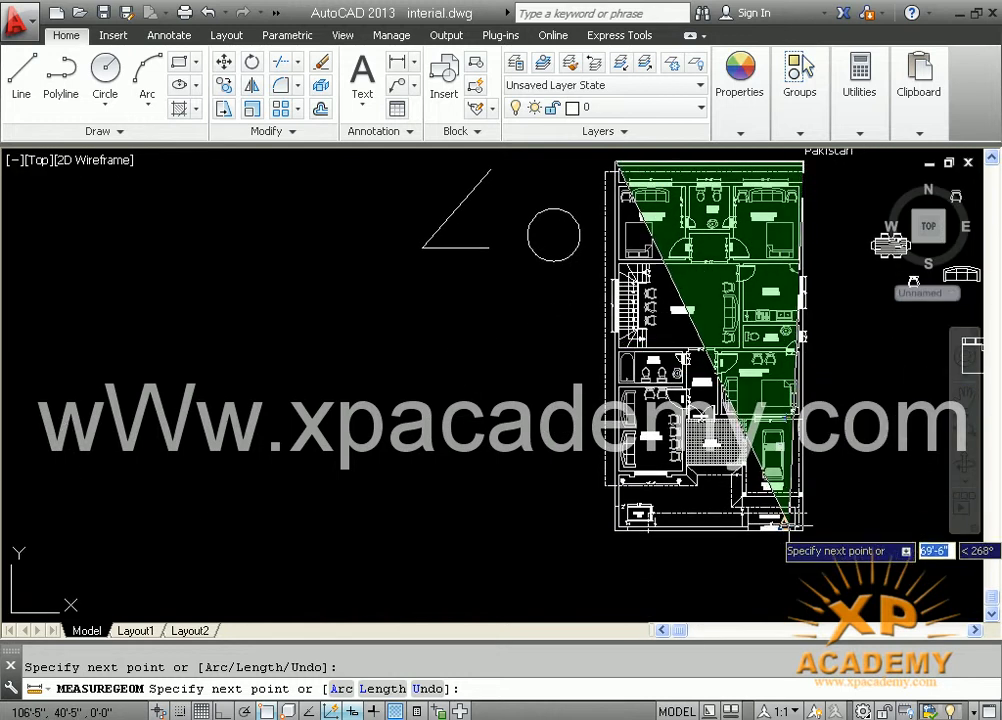
pyautogui.scroll(3, 796, 530)
pyautogui.scroll(4, 806, 528)
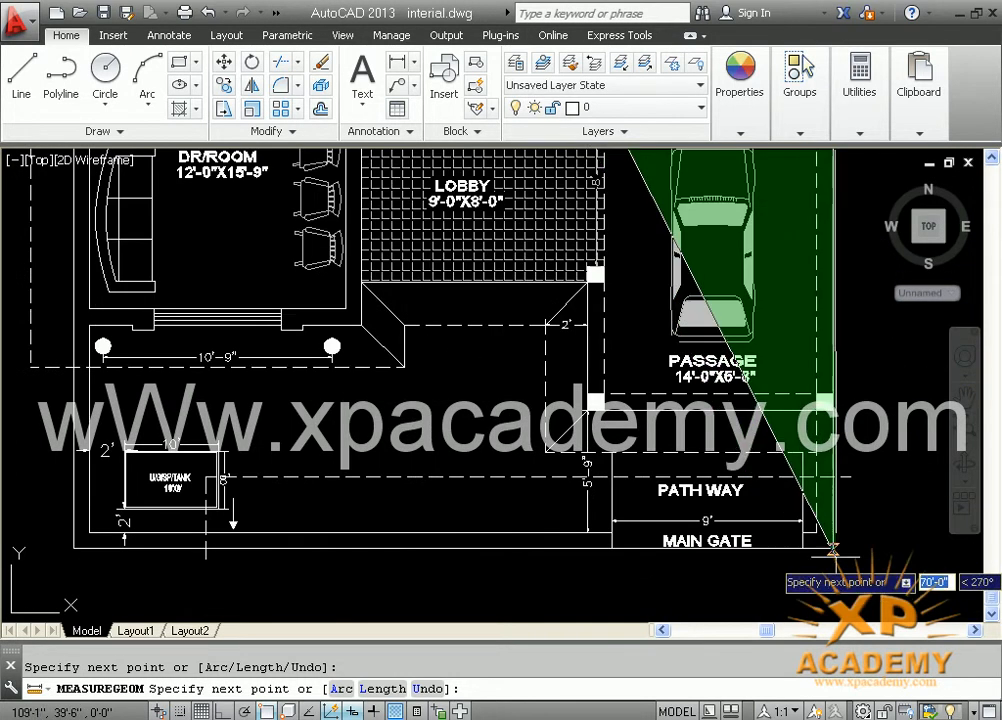
pyautogui.click(832, 548)
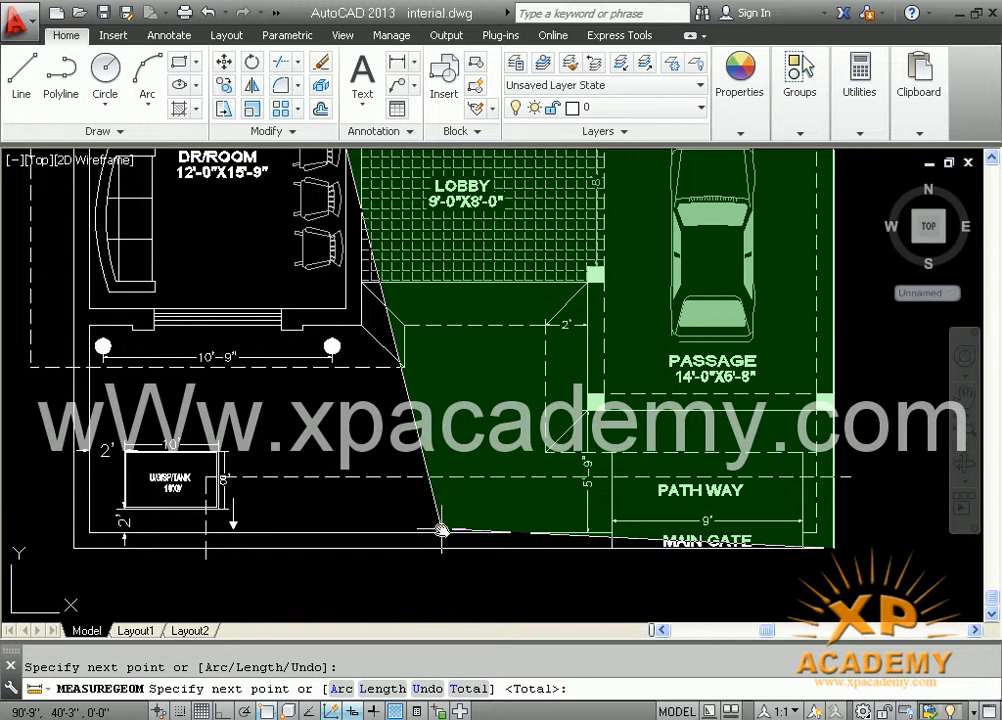
pyautogui.moveTo(441, 532); pyautogui.dragTo(672, 530, button='middle')
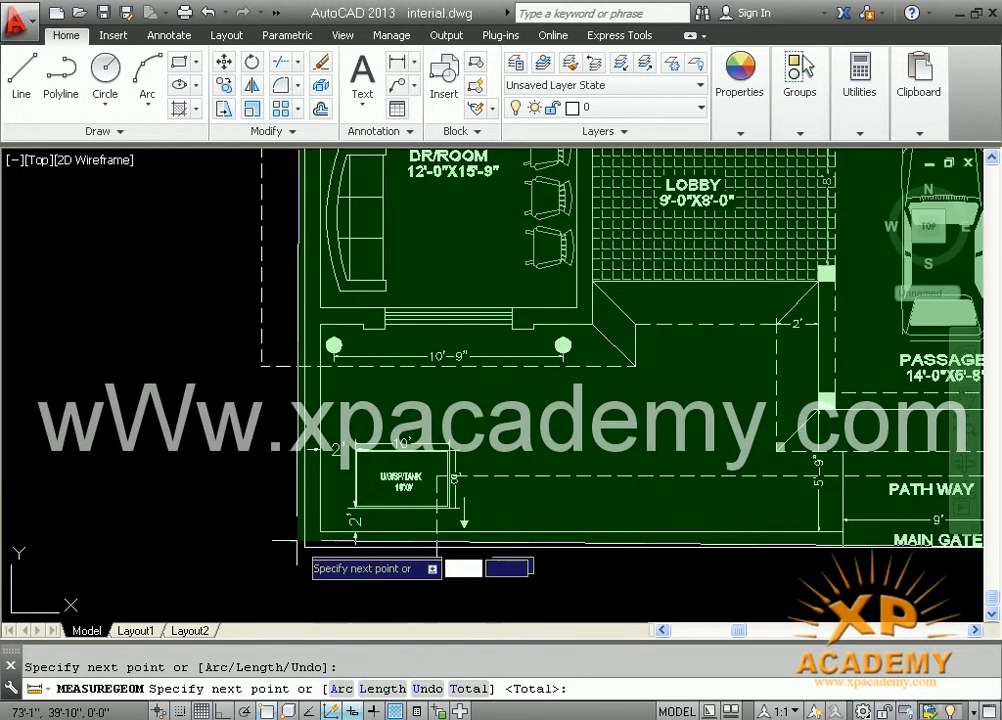
pyautogui.click(302, 547)
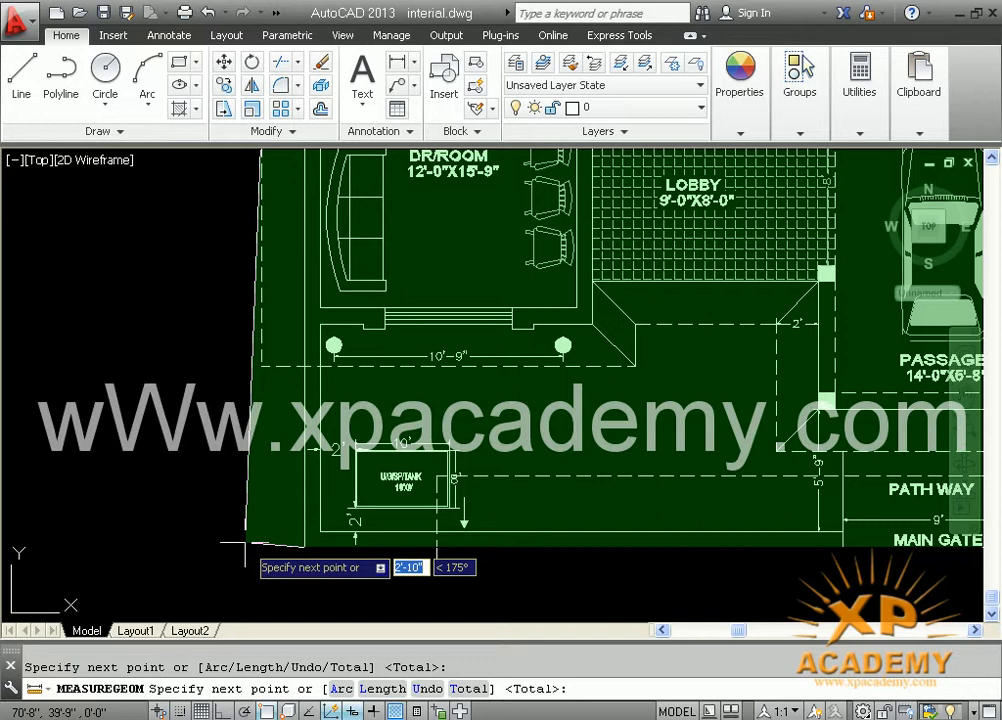
pyautogui.press('Return')
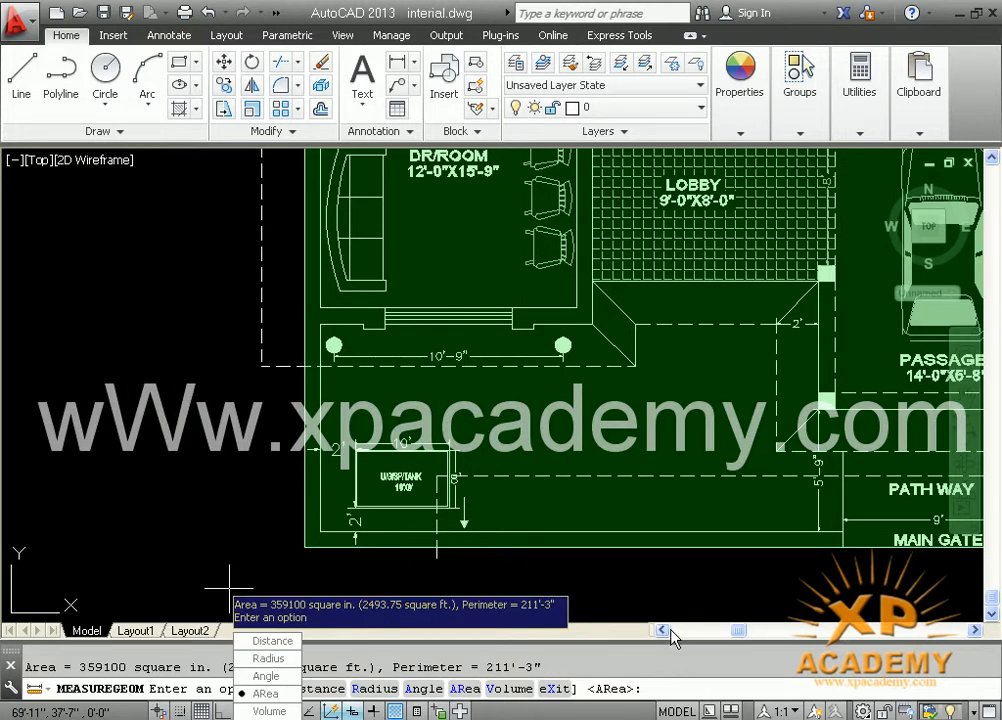
pyautogui.moveTo(273, 450); pyautogui.dragTo(262, 453, button='middle')
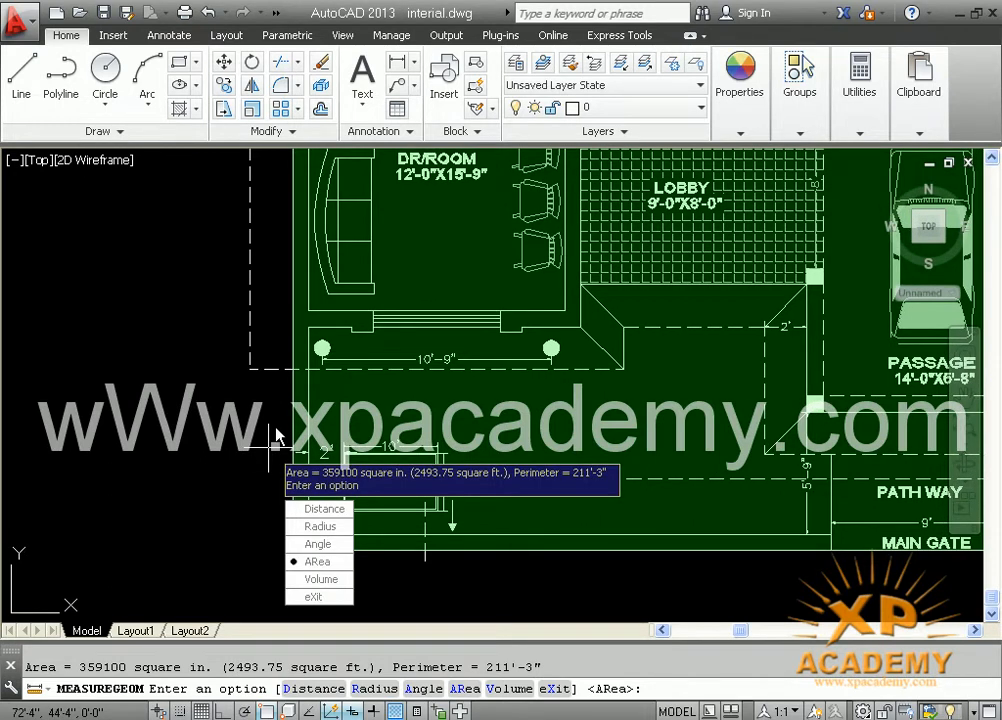
pyautogui.click(797, 132)
pyautogui.moveTo(852, 133)
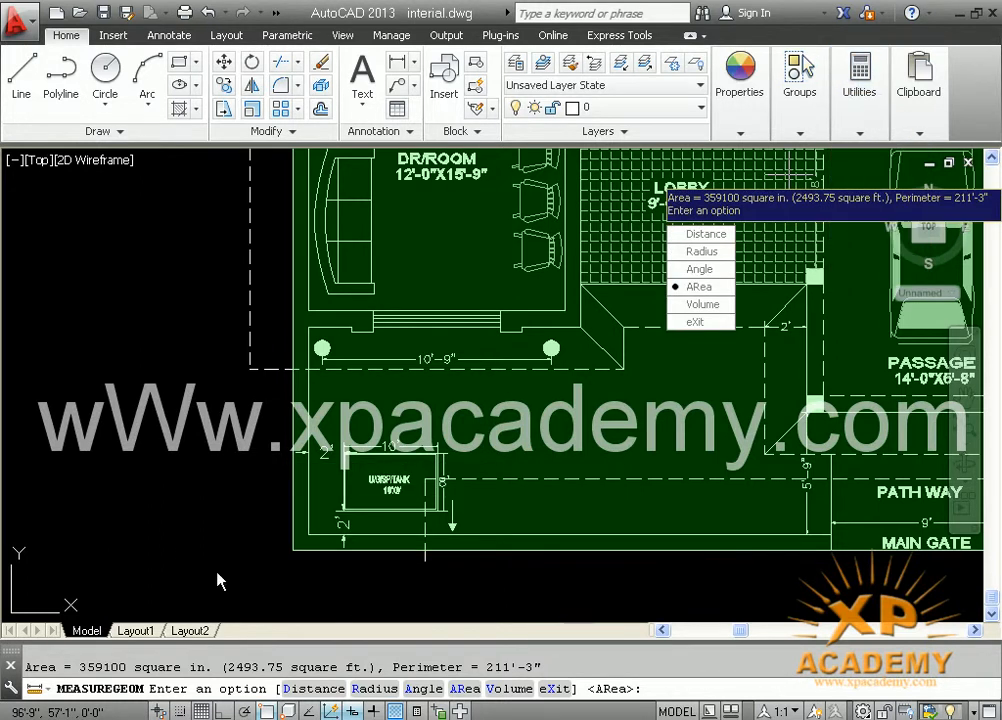
pyautogui.click(695, 323)
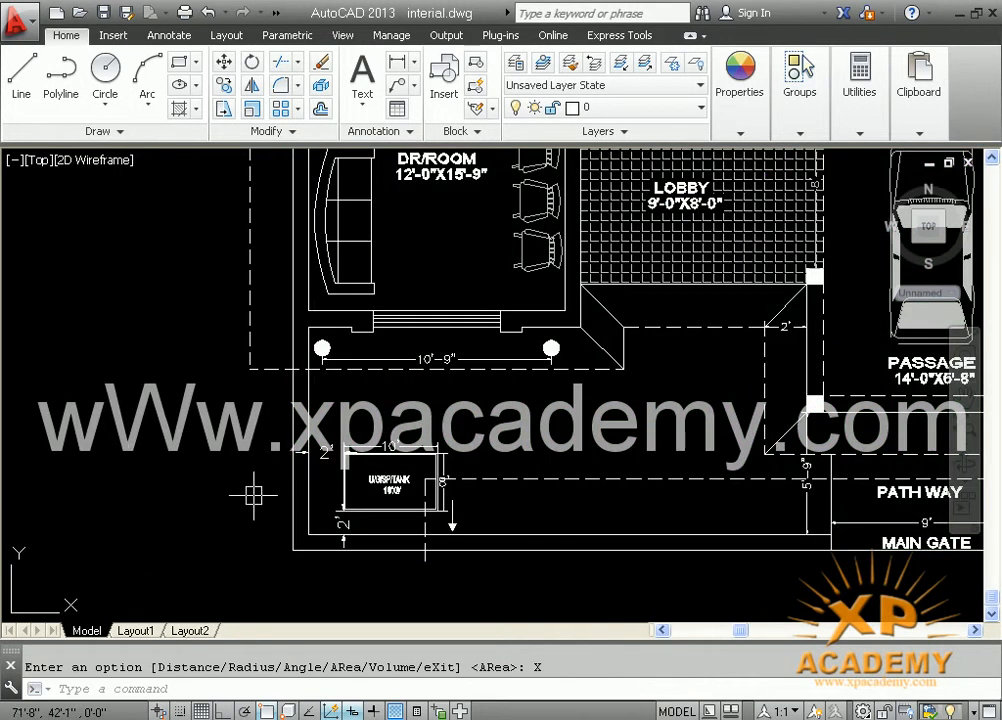
# Measure the length of the horizontal dashed line in front of the drawing room, from its right end to its left corner
pyautogui.scroll(-2, 254, 495)
pyautogui.moveTo(278, 443); pyautogui.dragTo(260, 511, button='middle')
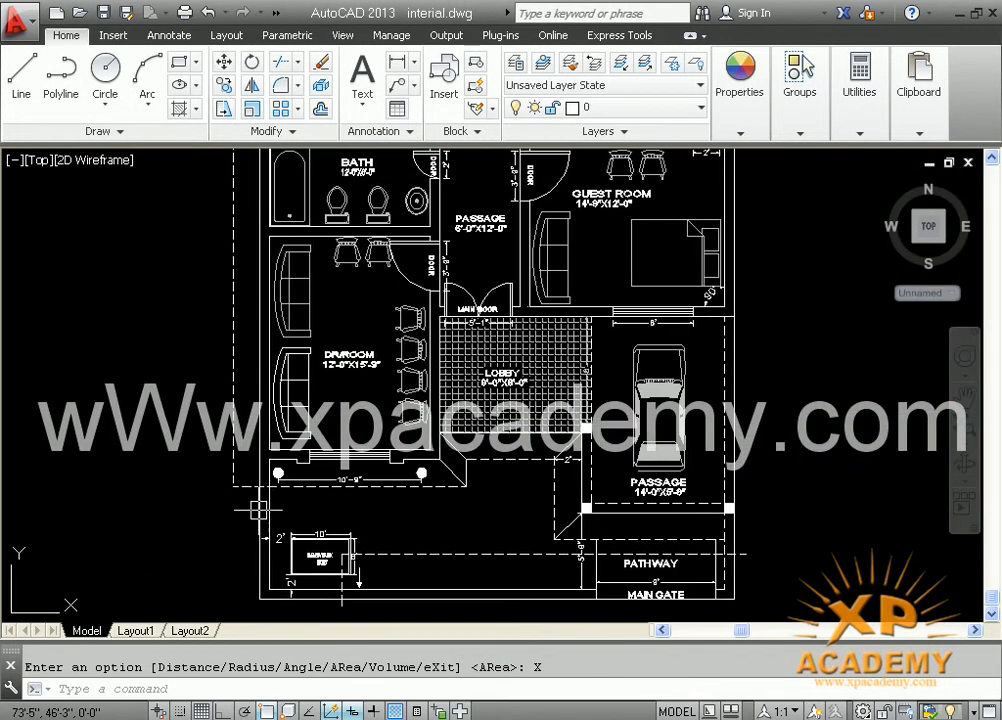
pyautogui.click(859, 80)
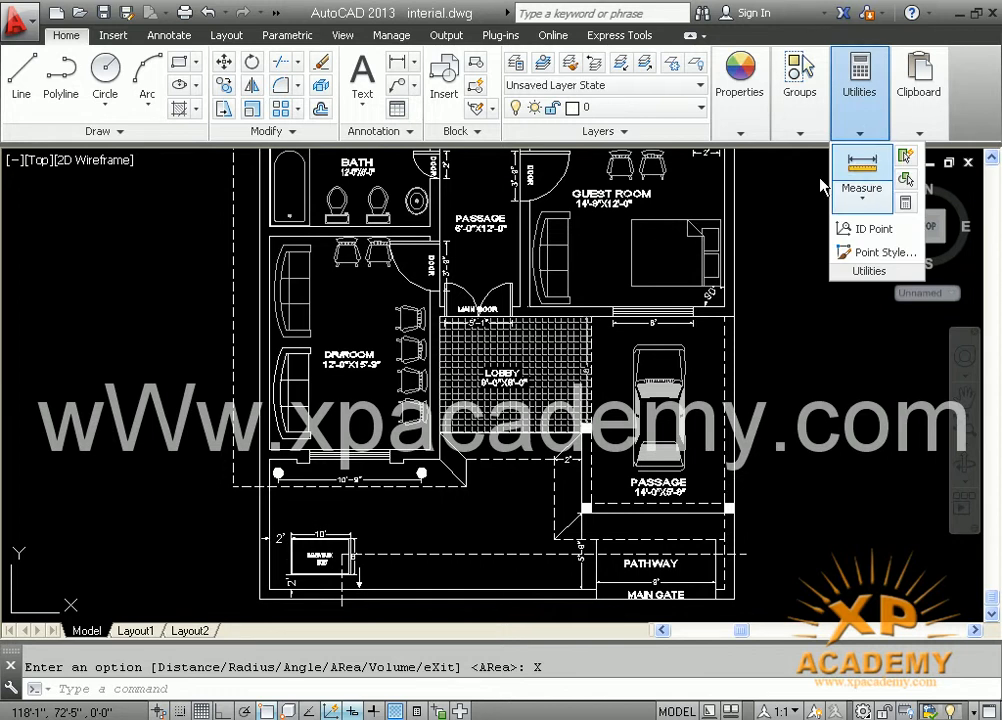
pyautogui.click(860, 180)
pyautogui.click(466, 487)
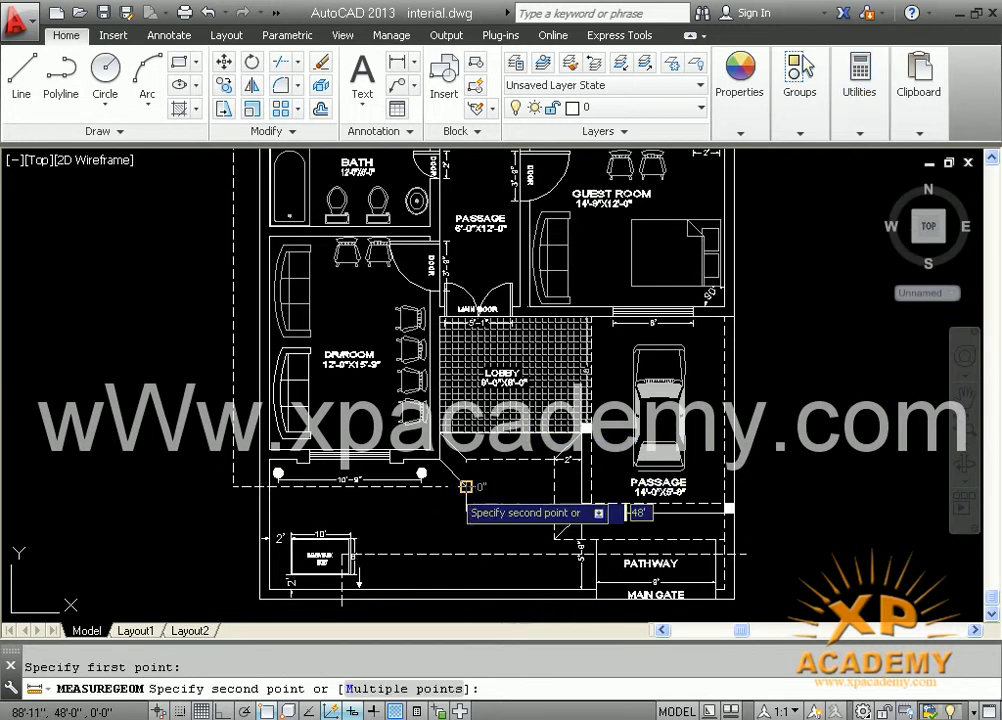
pyautogui.click(233, 484)
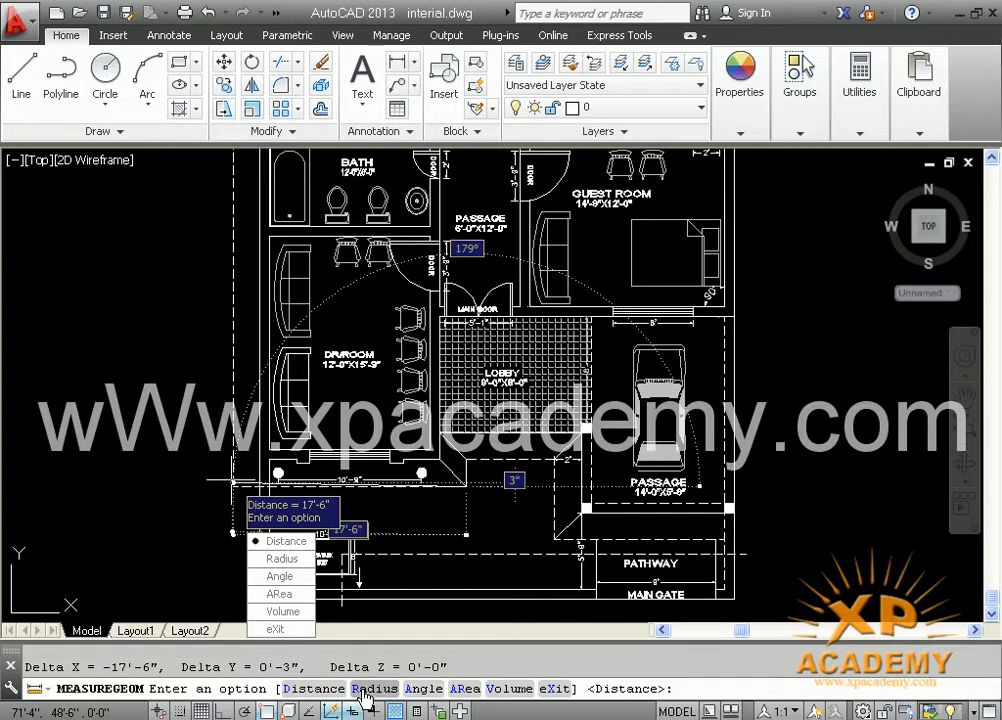
# Measure the radius of the circle beside the plan again using the R option, and exit measuring
pyautogui.moveTo(148, 347); pyautogui.dragTo(330, 563, button='middle')
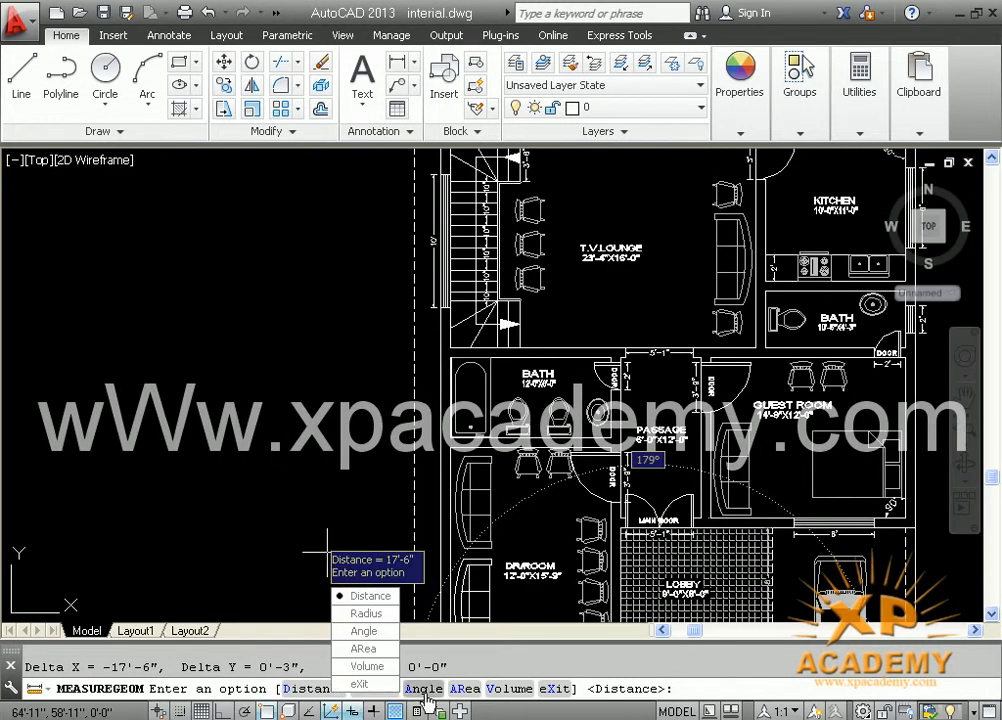
pyautogui.moveTo(298, 419); pyautogui.dragTo(449, 634, button='middle')
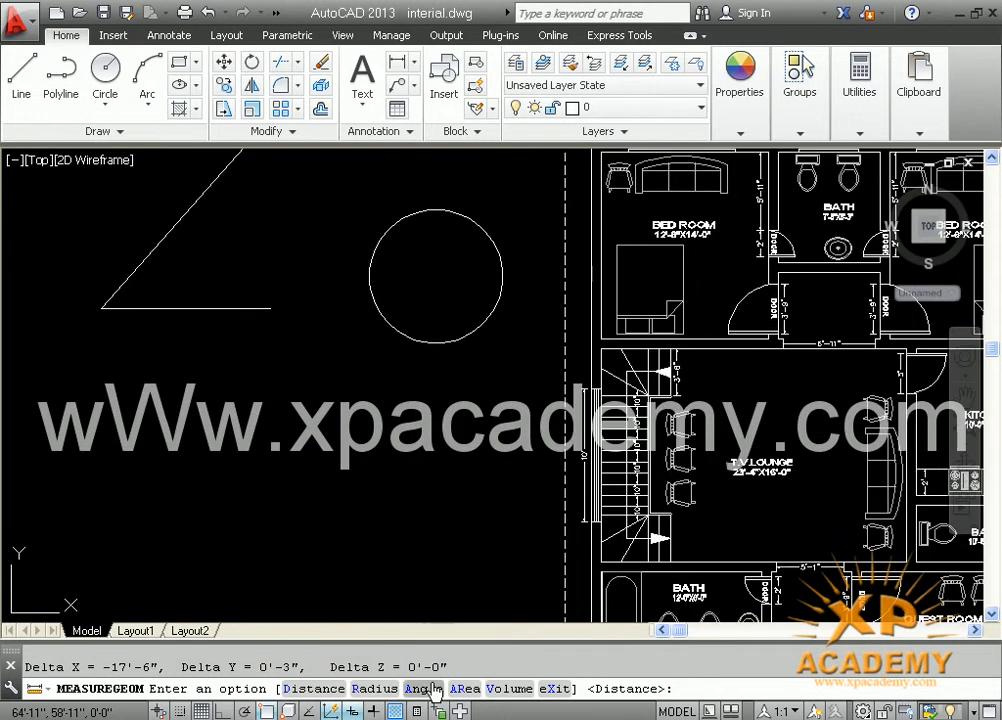
pyautogui.write('R')
pyautogui.press('Return')
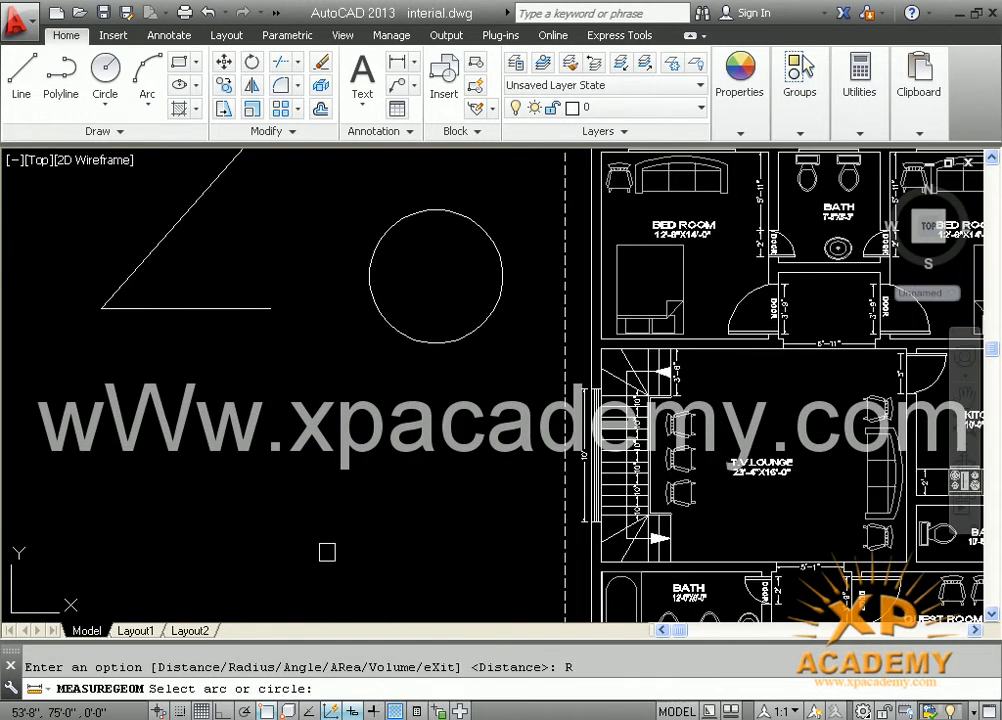
pyautogui.click(409, 343)
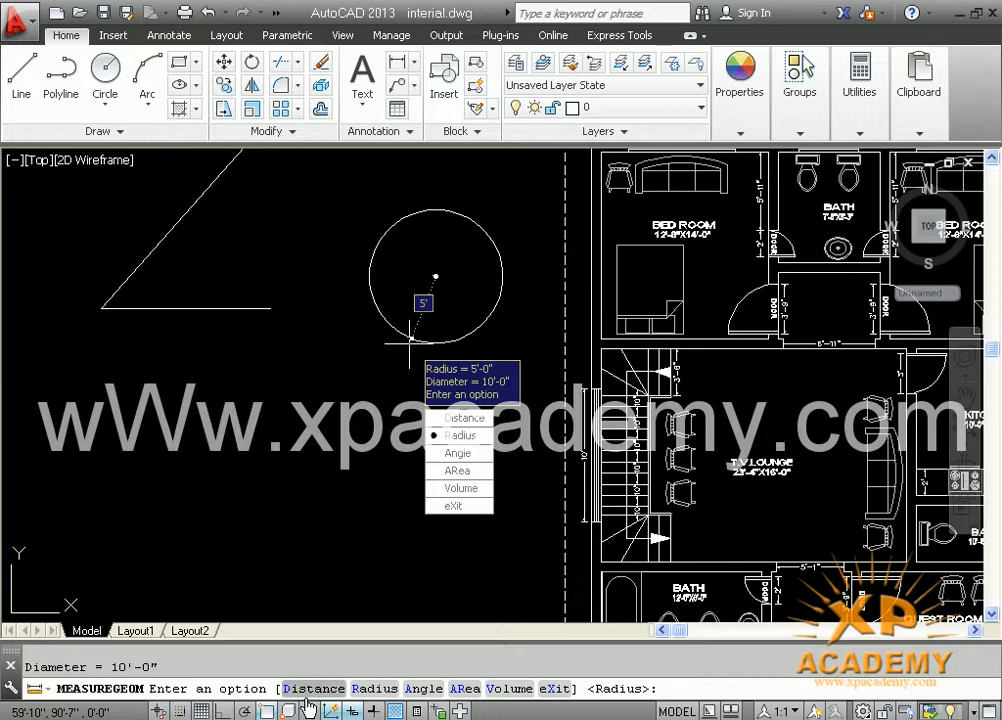
pyautogui.click(452, 507)
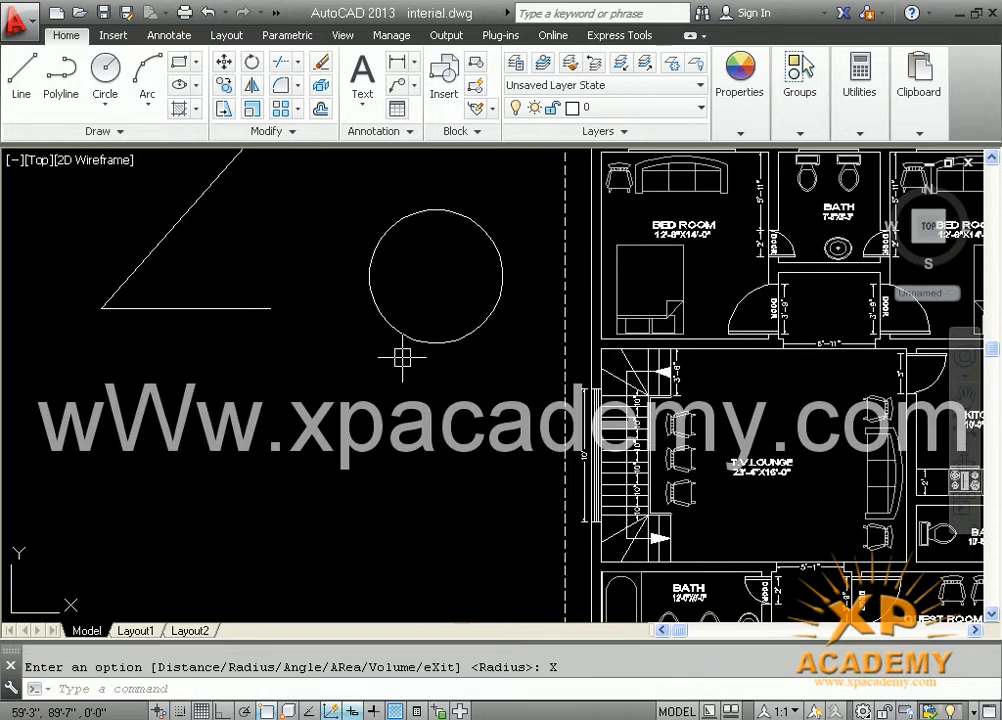
pyautogui.scroll(-3, 340, 297)
pyautogui.moveTo(500, 344)
pyautogui.mouseDown(button='middle')
pyautogui.moveTo(523, 355)
pyautogui.moveTo(436, 468)
pyautogui.moveTo(313, 490)
pyautogui.moveTo(123, 495)
pyautogui.mouseUp(button='middle')
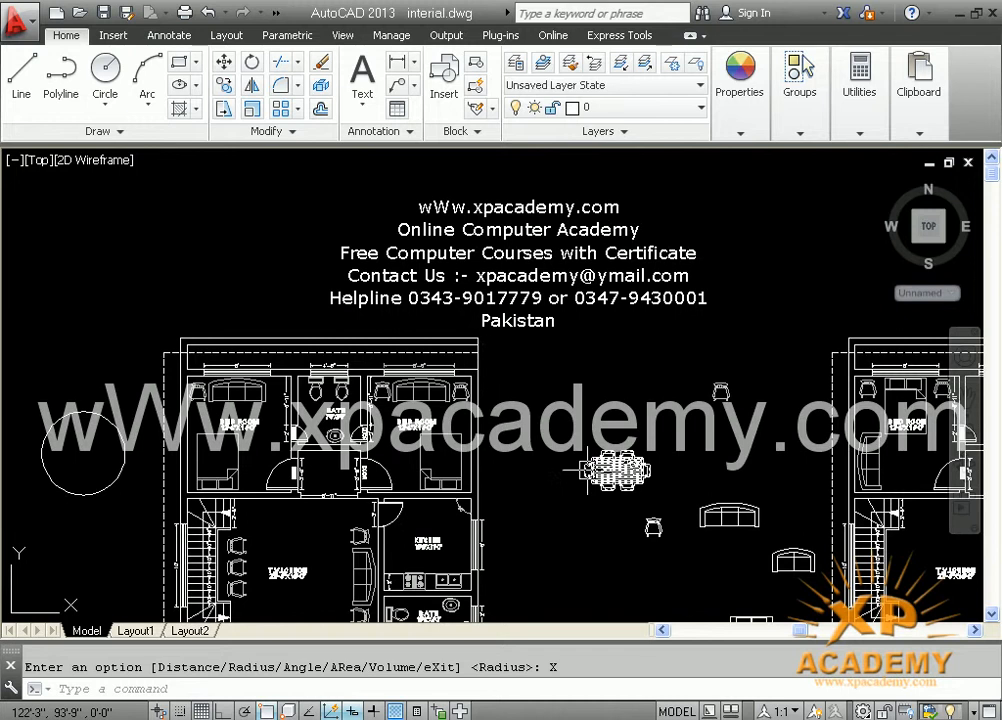
pyautogui.moveTo(552, 326); pyautogui.dragTo(481, 366, button='middle')
pyautogui.scroll(3, 327, 395)
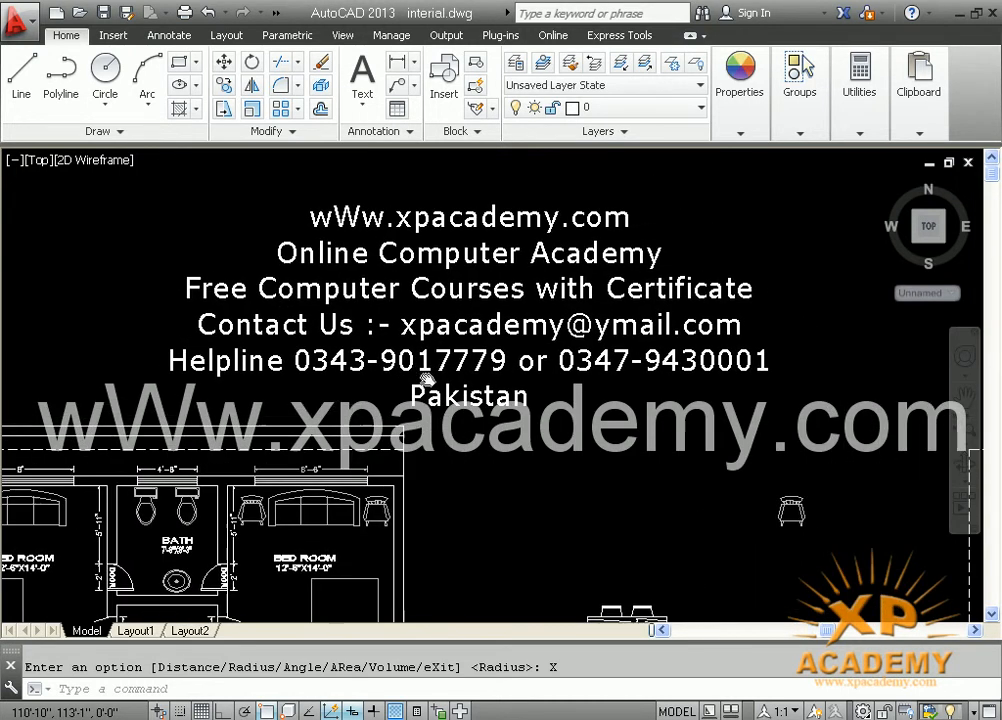